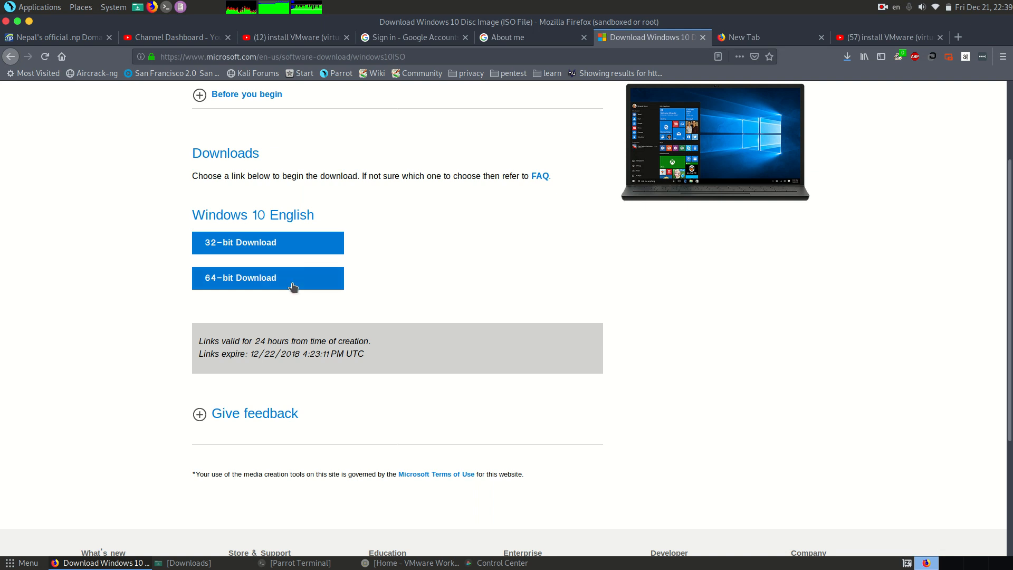
# Step: Review the Windows 10 download page and check the progress of the Win10_1809Oct_English_x32.iso download
pyautogui.scroll(-3, 346, 378)
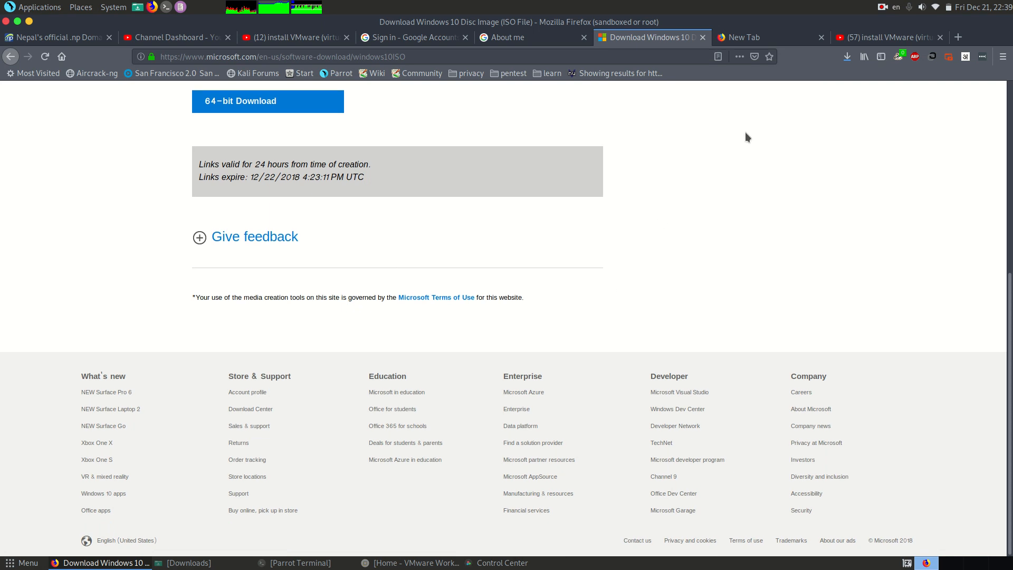
pyautogui.scroll(5, 745, 132)
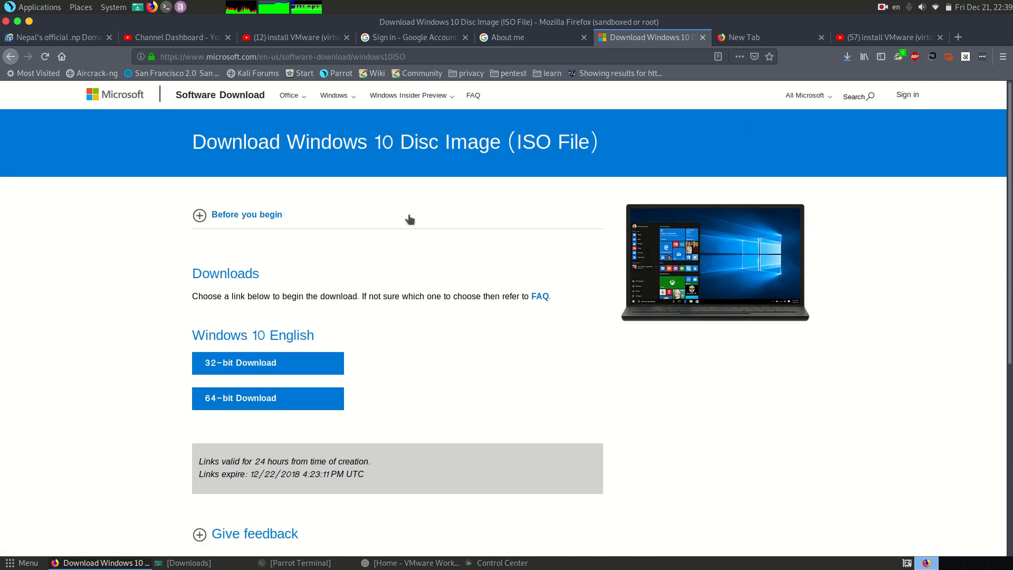
pyautogui.click(847, 58)
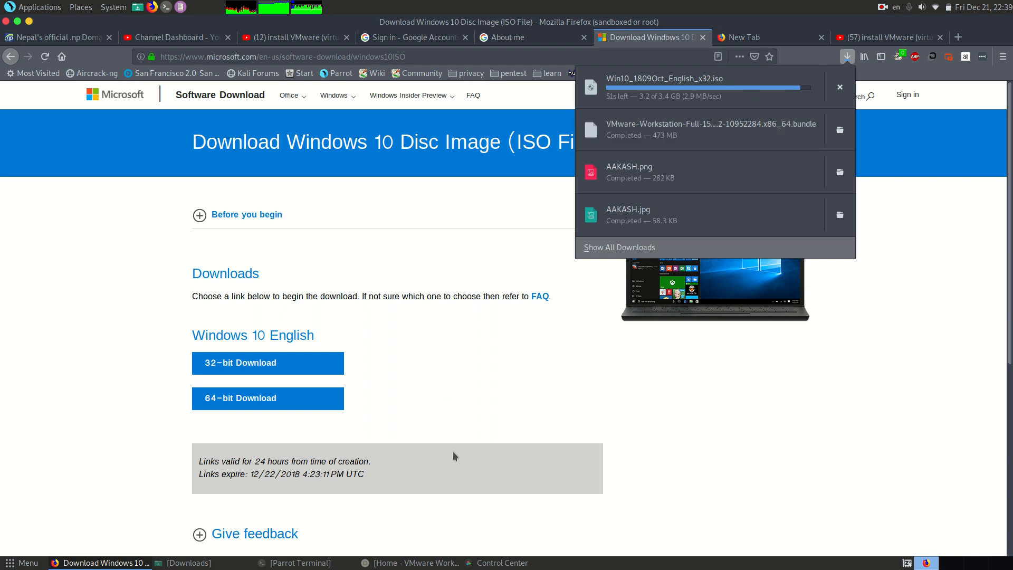
pyautogui.scroll(-3, 455, 456)
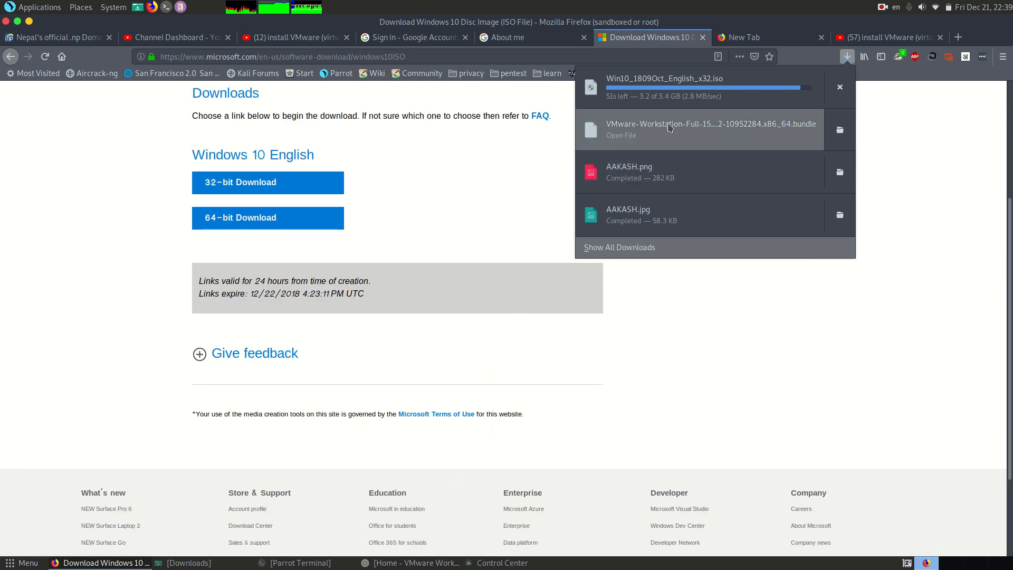
pyautogui.click(535, 493)
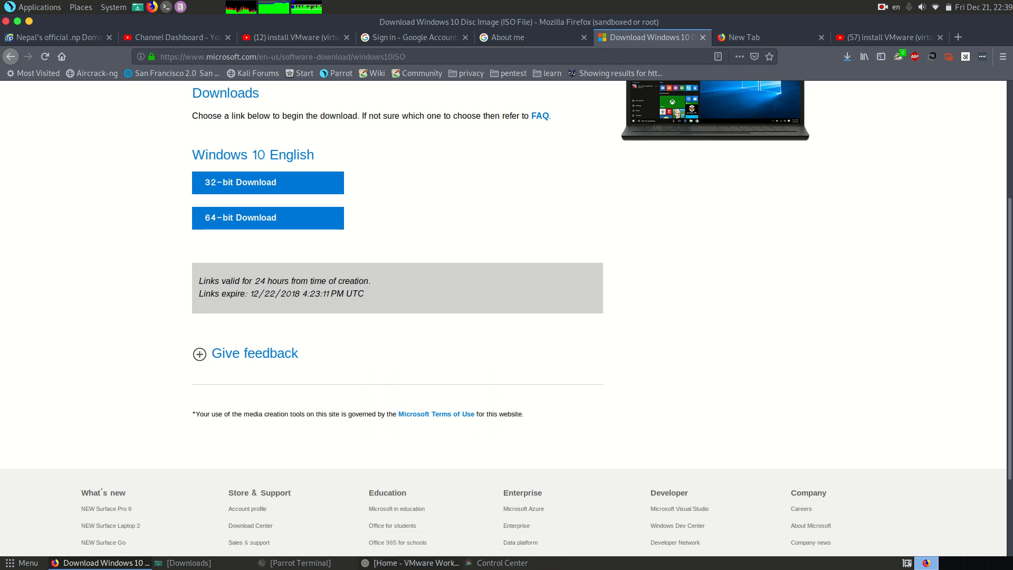
# Step: Switch to VMware Workstation and start a new virtual machine with Custom (advanced) configuration and Workstation 15.x hardware compatibility
pyautogui.click(406, 562)
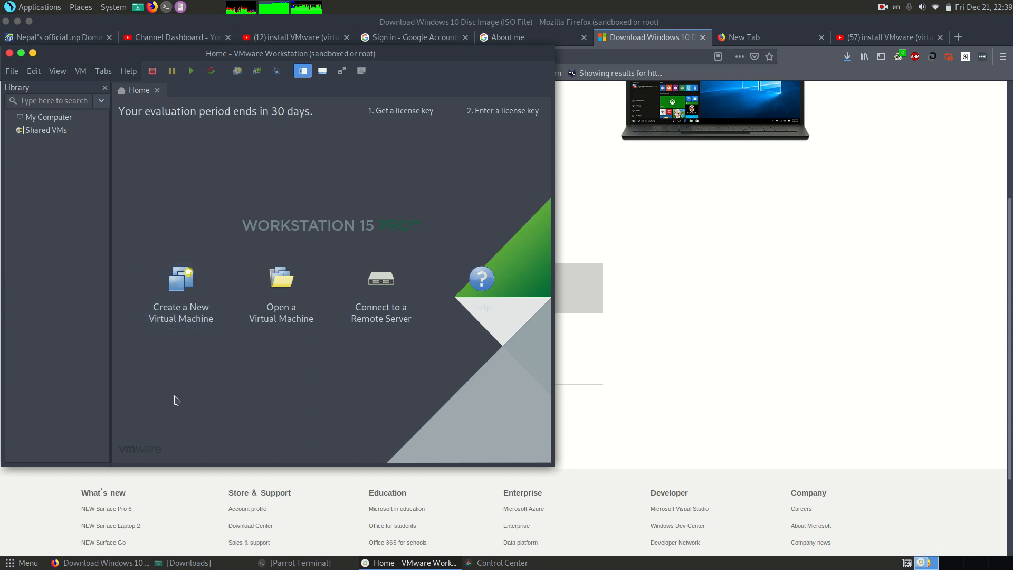
pyautogui.click(184, 285)
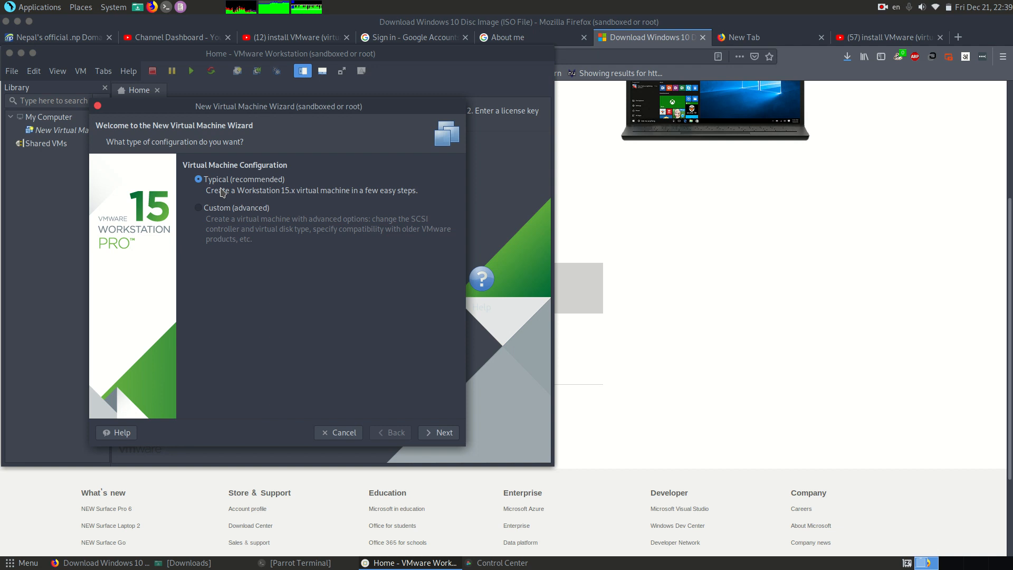
pyautogui.click(200, 209)
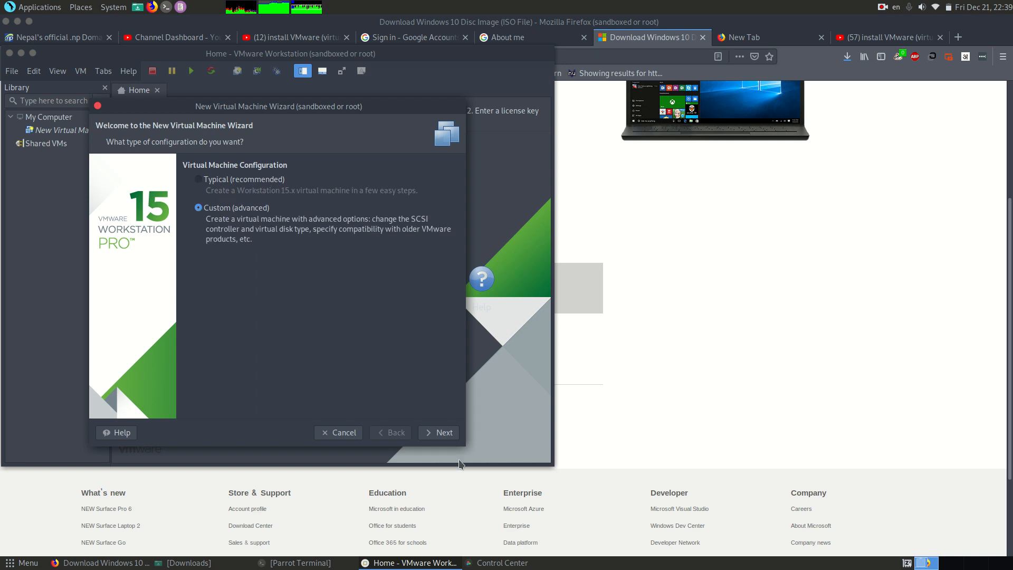
pyautogui.click(443, 433)
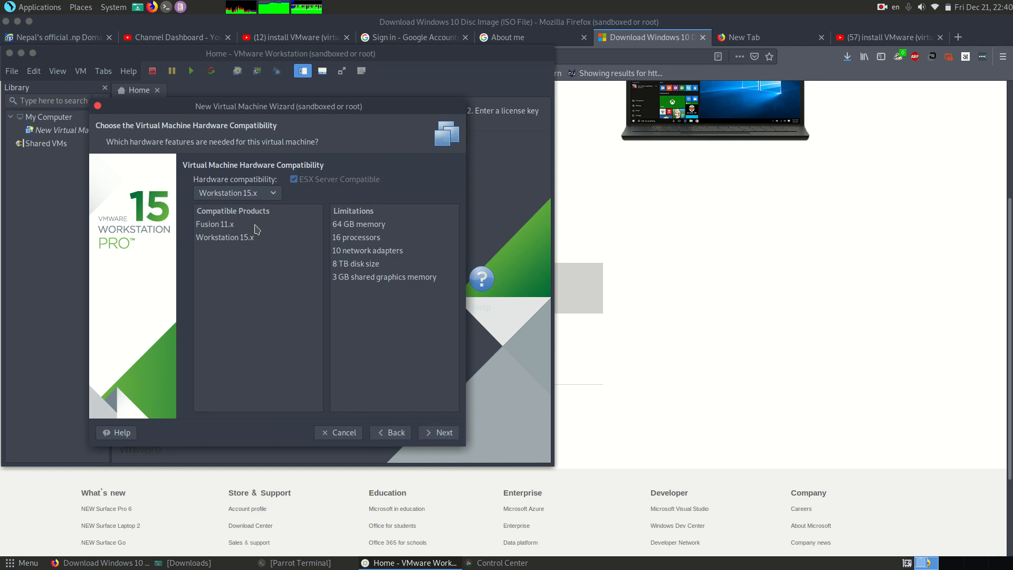
pyautogui.click(446, 432)
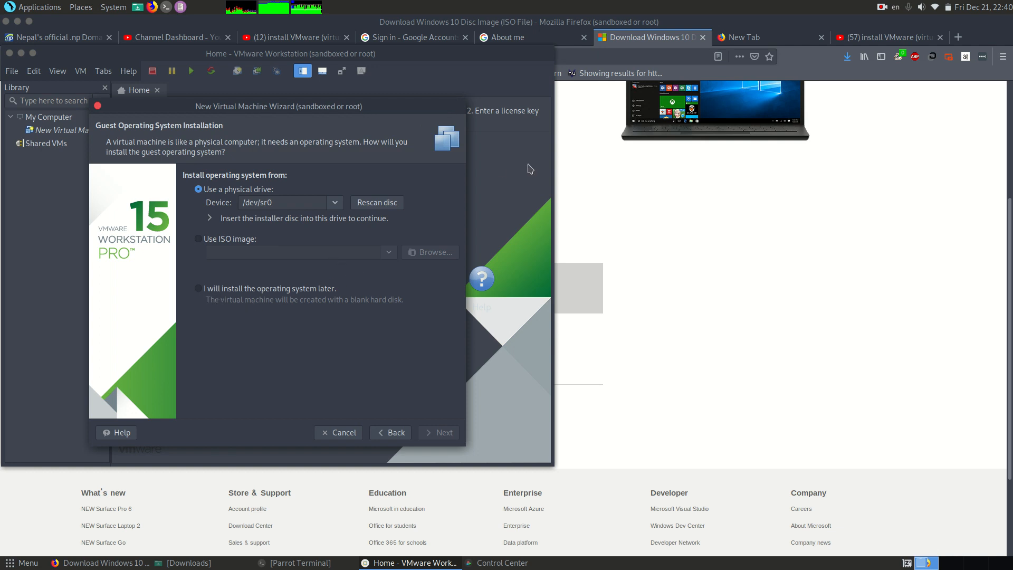
# Step: Choose to install the operating system later and set the guest system to Microsoft Windows, version Windows 10
pyautogui.click(196, 290)
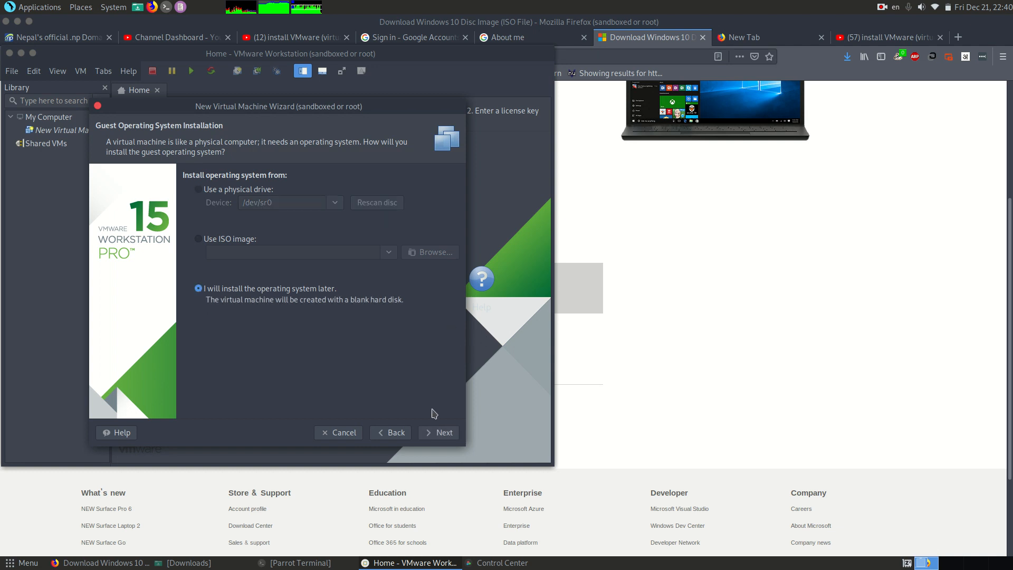
pyautogui.click(430, 435)
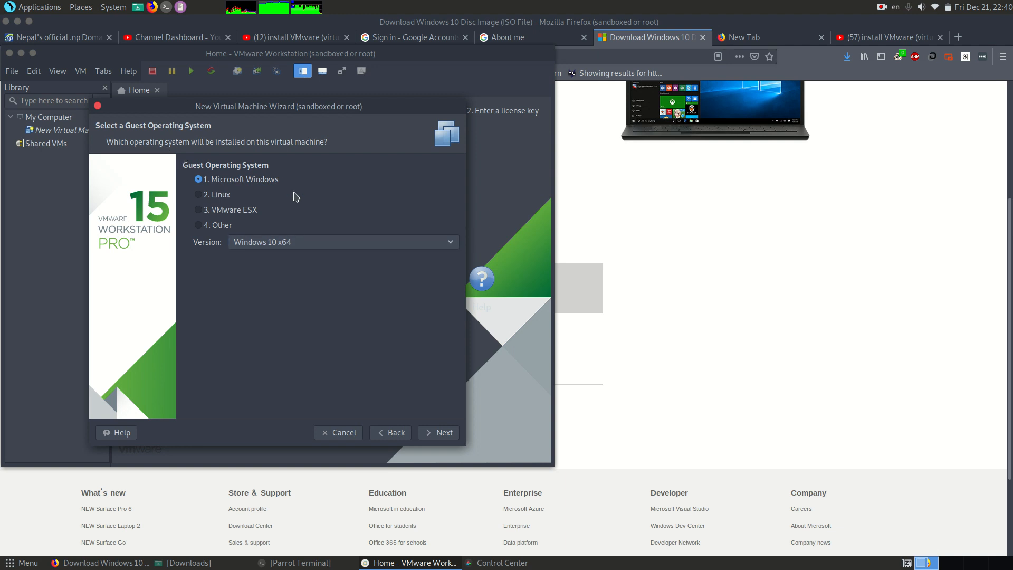
pyautogui.click(322, 243)
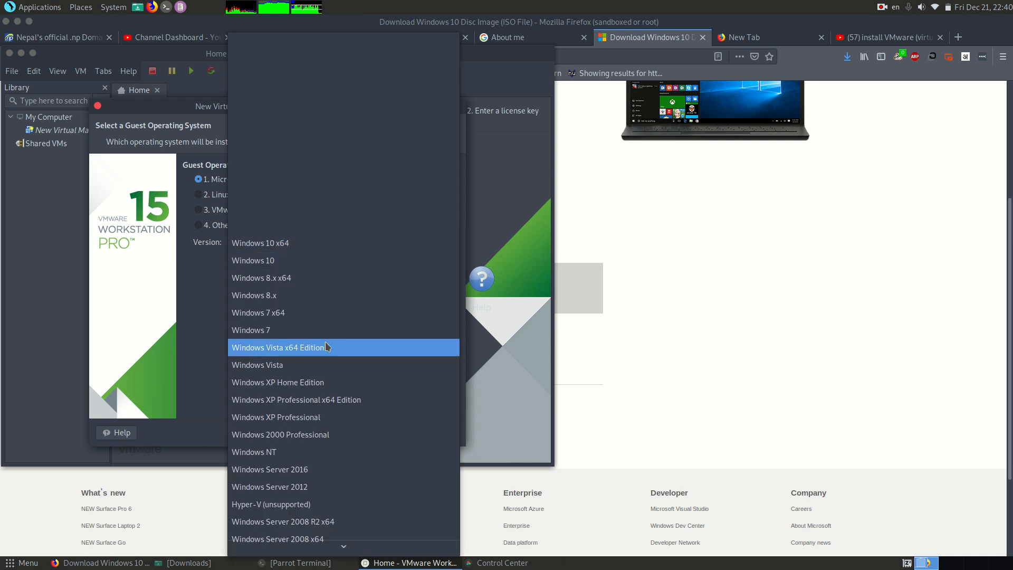
pyautogui.scroll(-2, 328, 416)
pyautogui.scroll(-6, 328, 417)
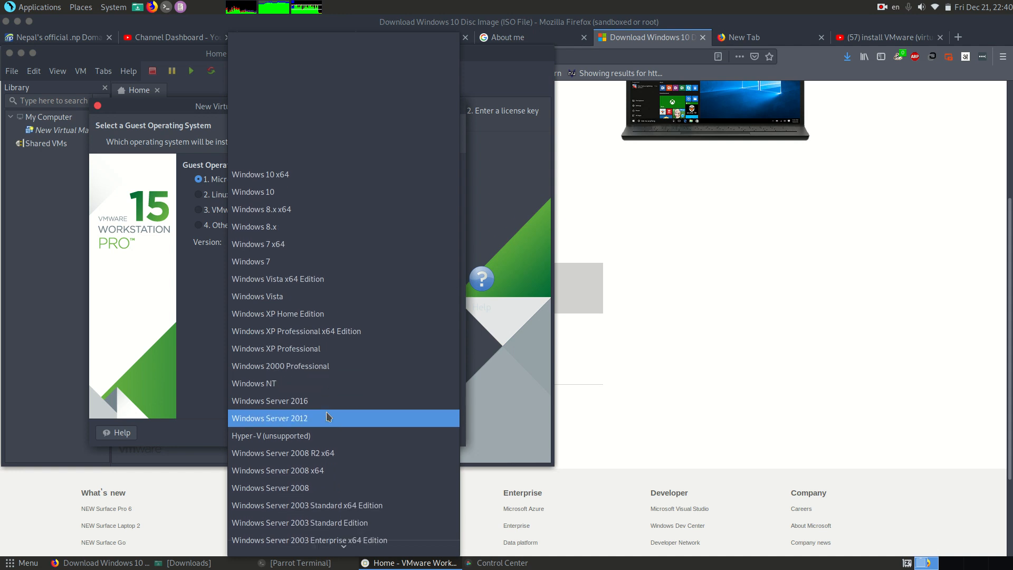
pyautogui.scroll(6, 328, 417)
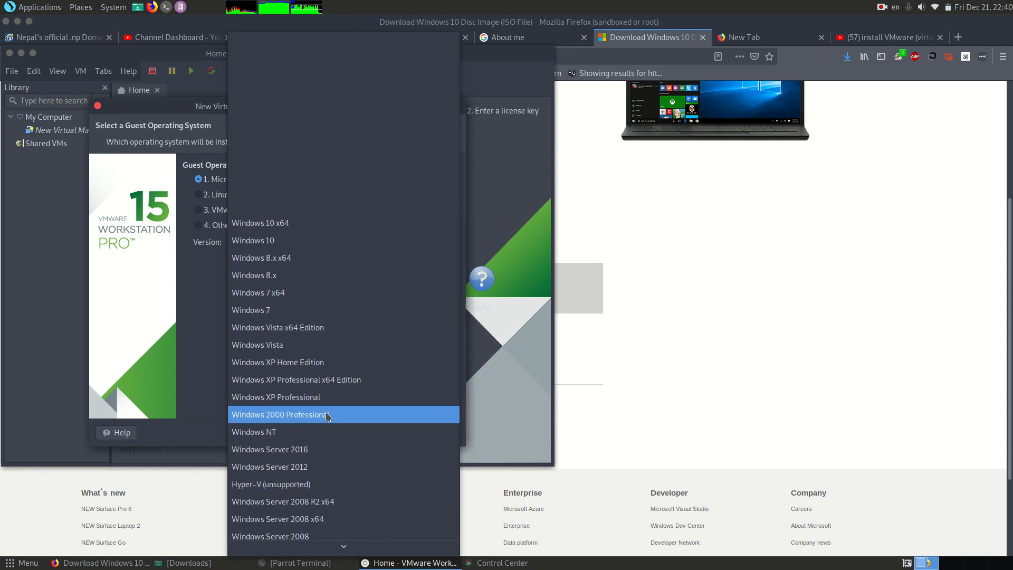
pyautogui.click(269, 241)
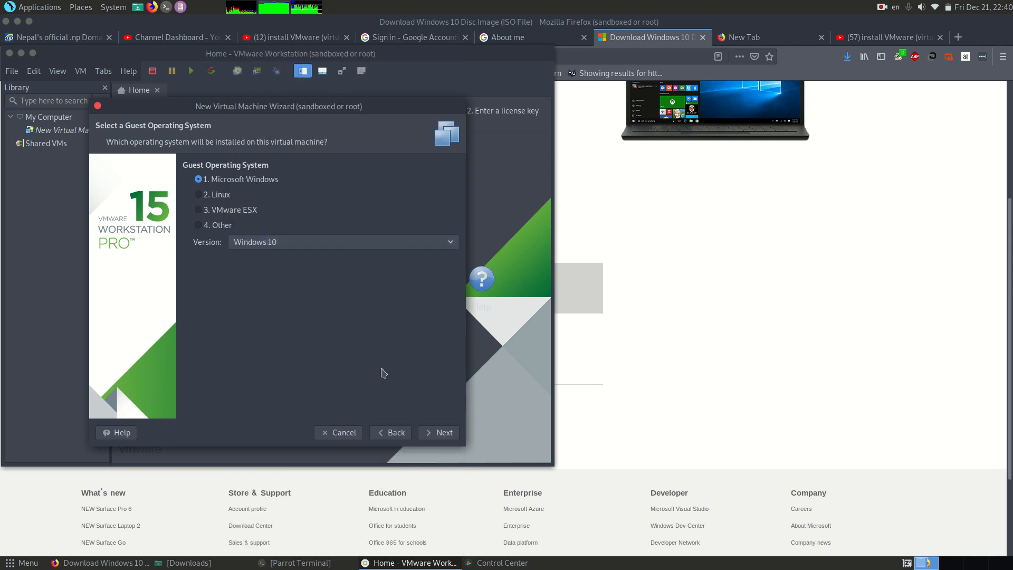
pyautogui.click(444, 433)
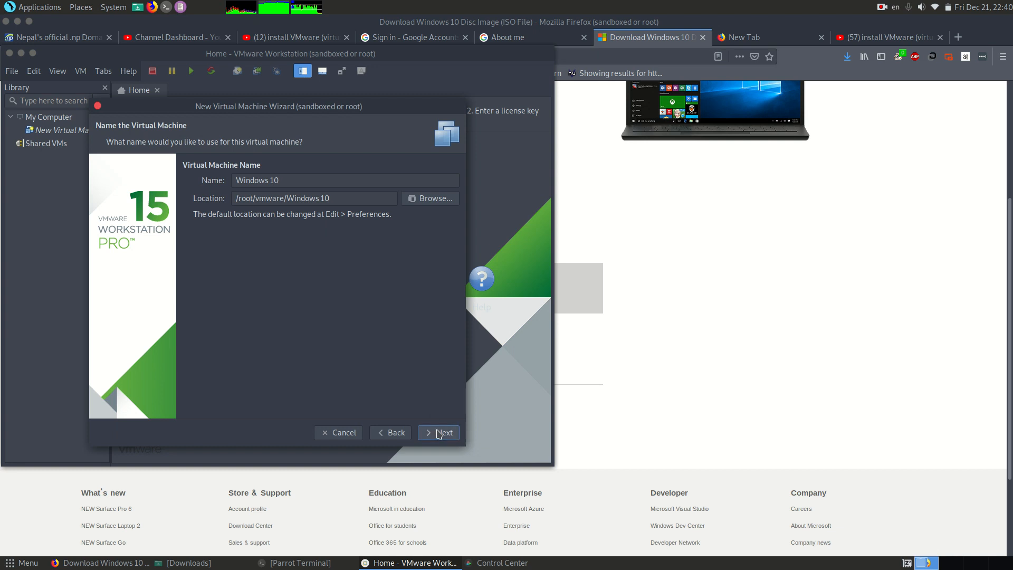
# Step: Accept the name Windows 10, BIOS firmware, 1 processor with 2 cores, and 1024 MB of memory for the virtual machine
pyautogui.click(438, 434)
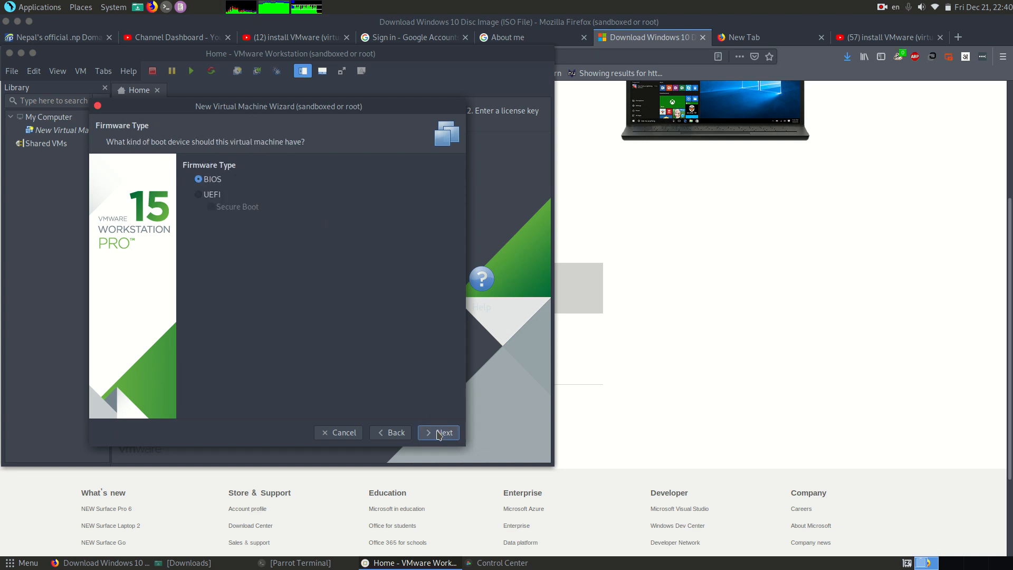
pyautogui.click(438, 433)
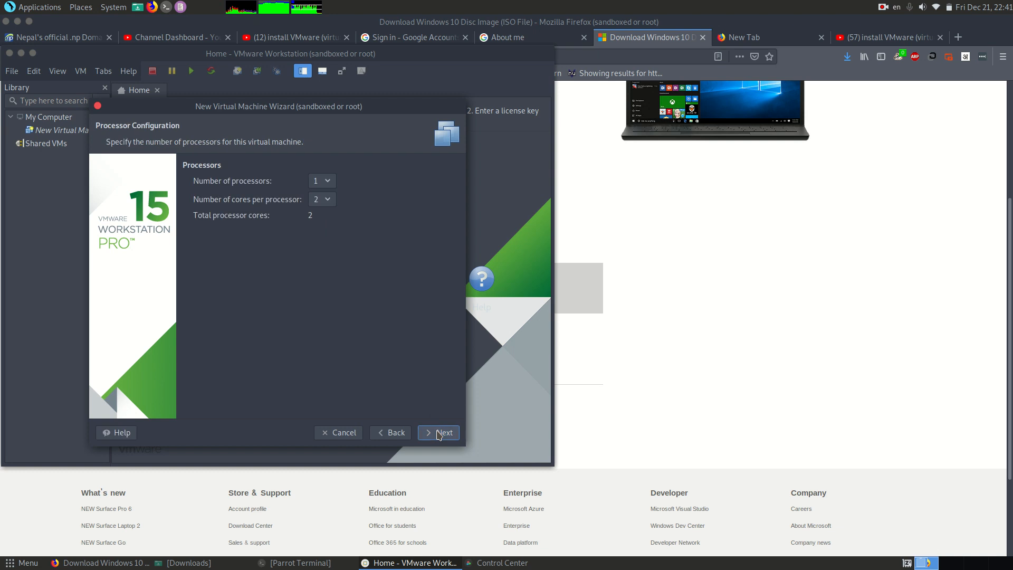
pyautogui.click(438, 434)
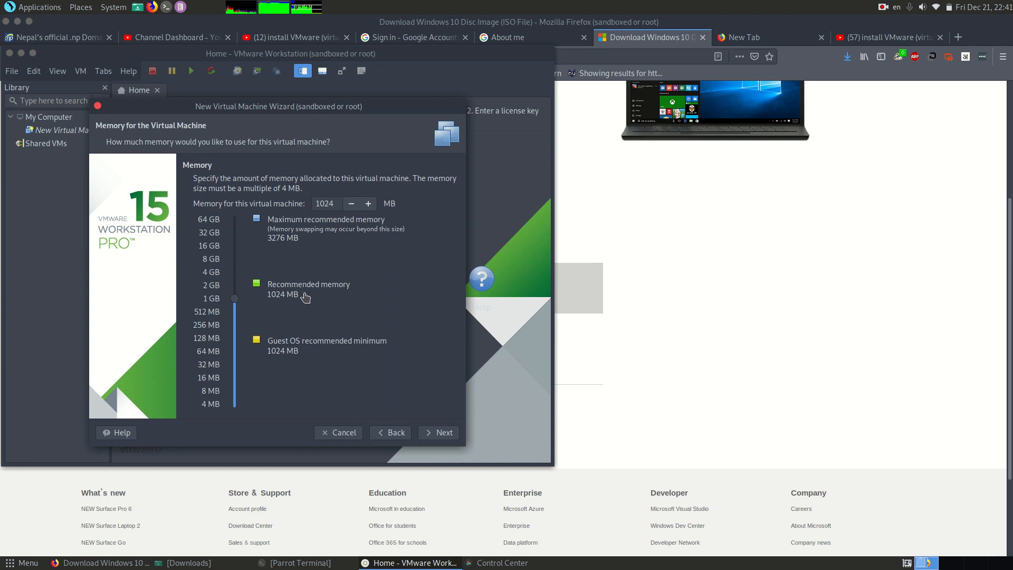
pyautogui.click(448, 438)
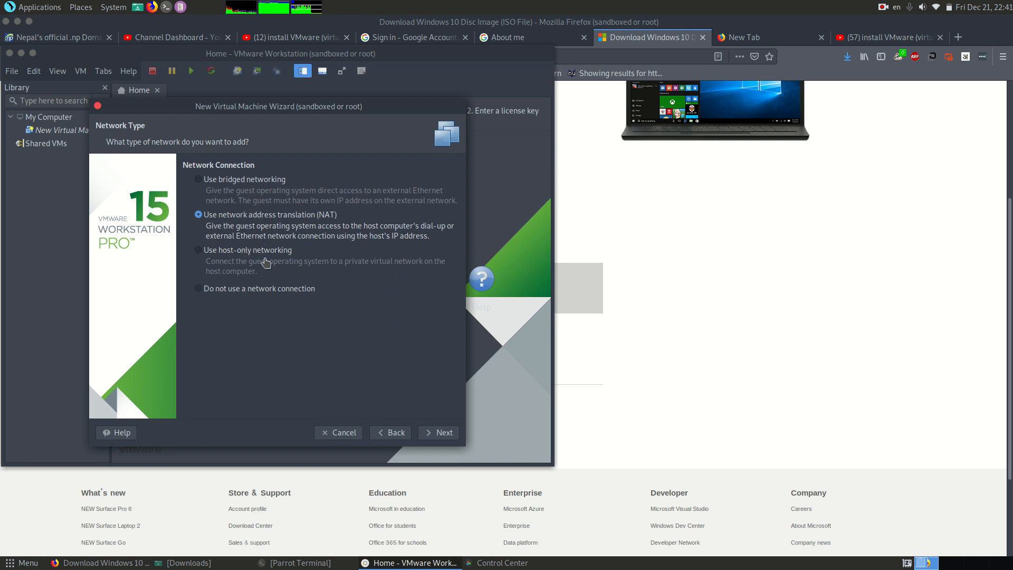
# Step: Set the network connection to bridged networking and accept the LSI Logic SAS controller with the SCSI disk type
pyautogui.click(199, 180)
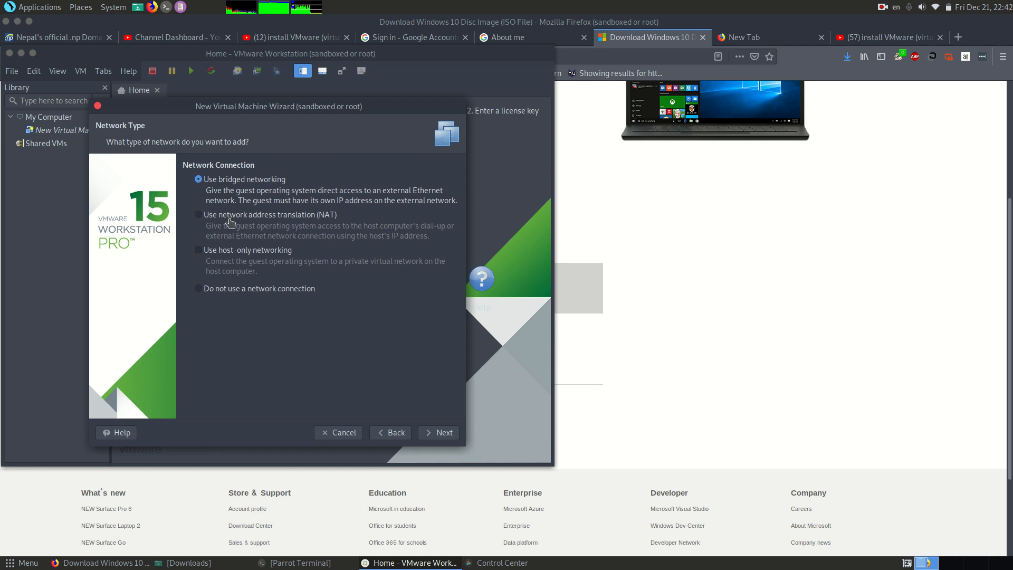
pyautogui.click(444, 434)
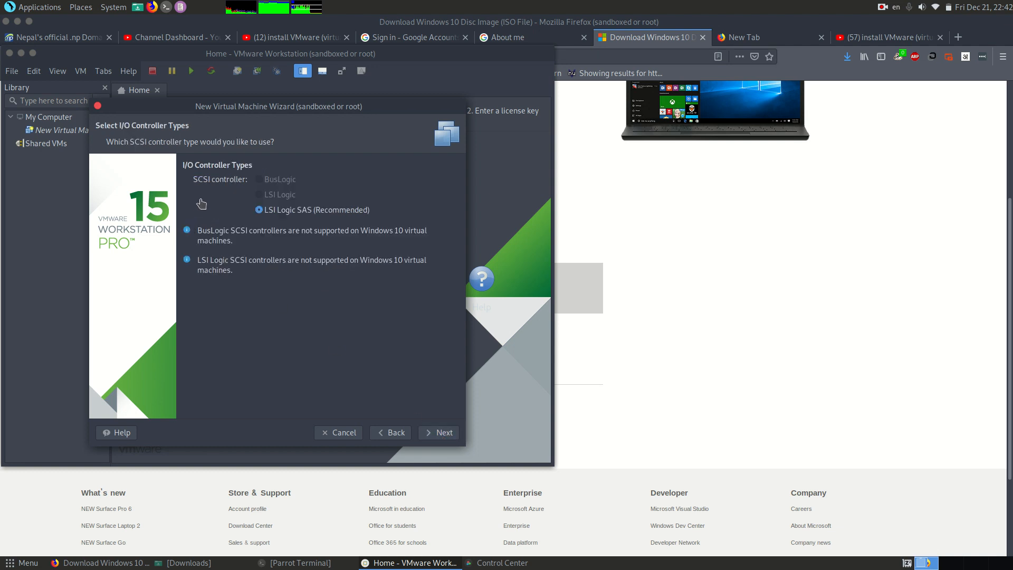
pyautogui.click(434, 433)
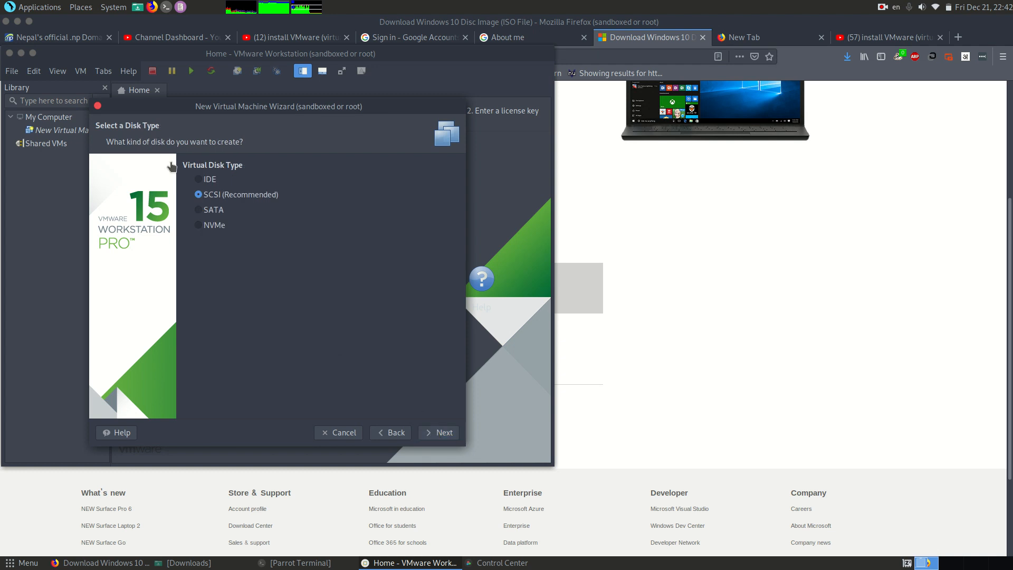
pyautogui.click(435, 434)
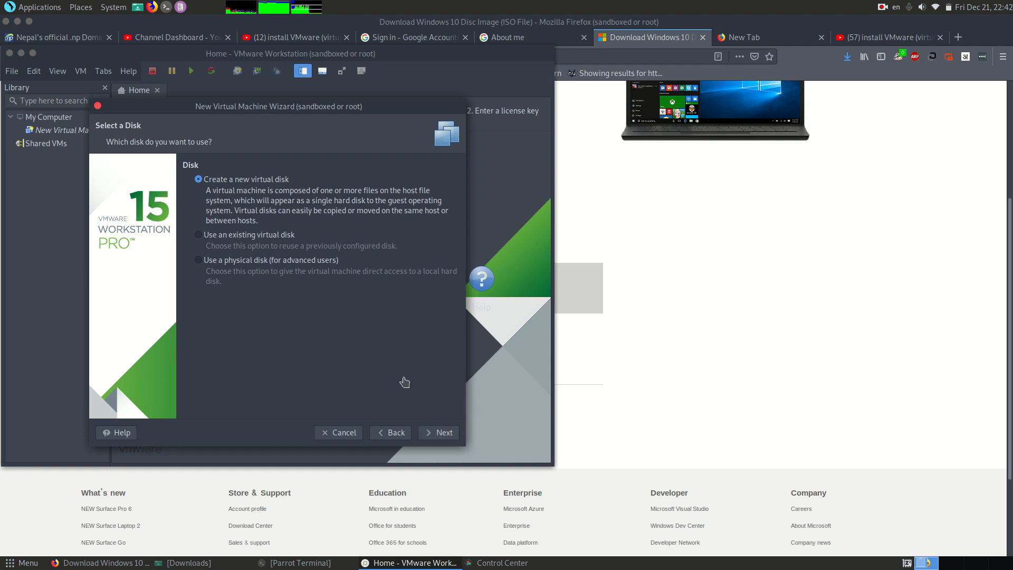
# Step: Create a new 60 GB virtual disk split into multiple files as Windows 10.vmdk, and finish creating the virtual machine
pyautogui.click(442, 433)
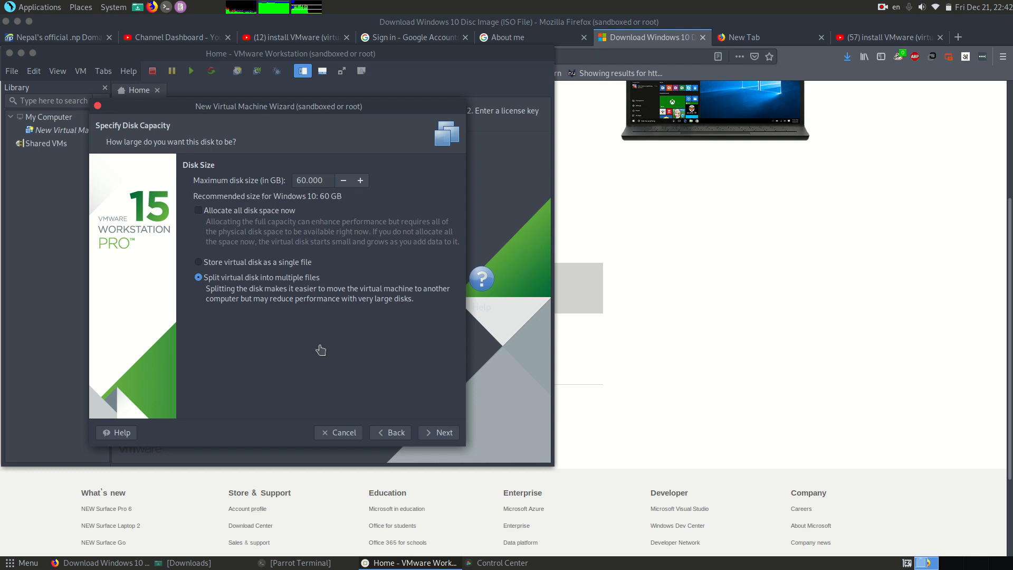
pyautogui.click(430, 431)
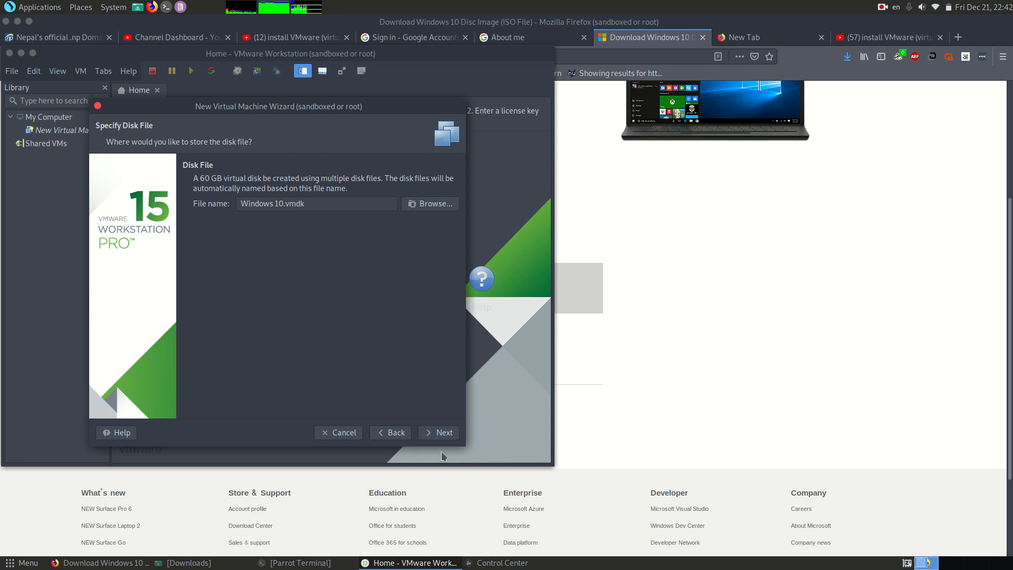
pyautogui.click(437, 433)
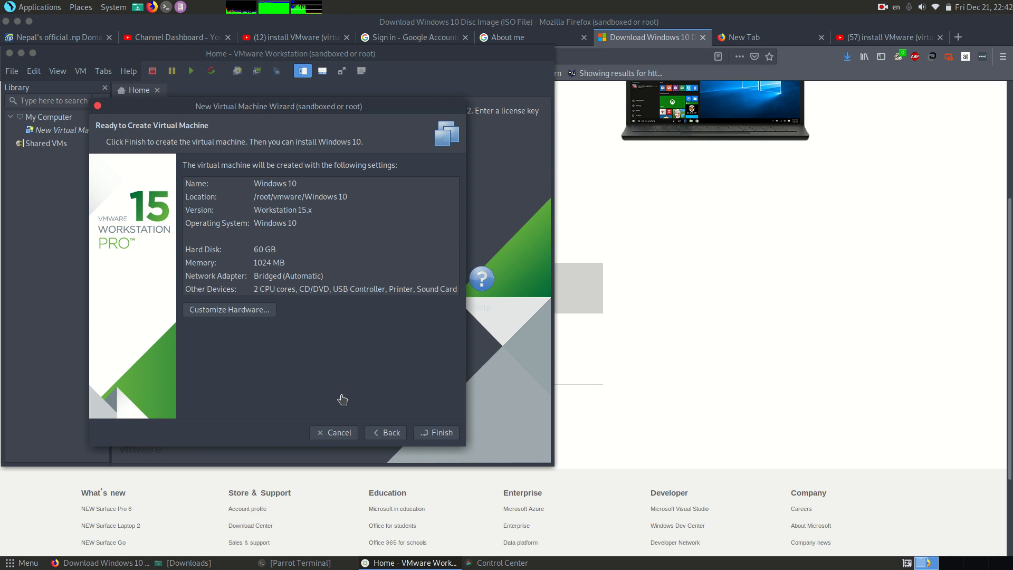
pyautogui.click(432, 433)
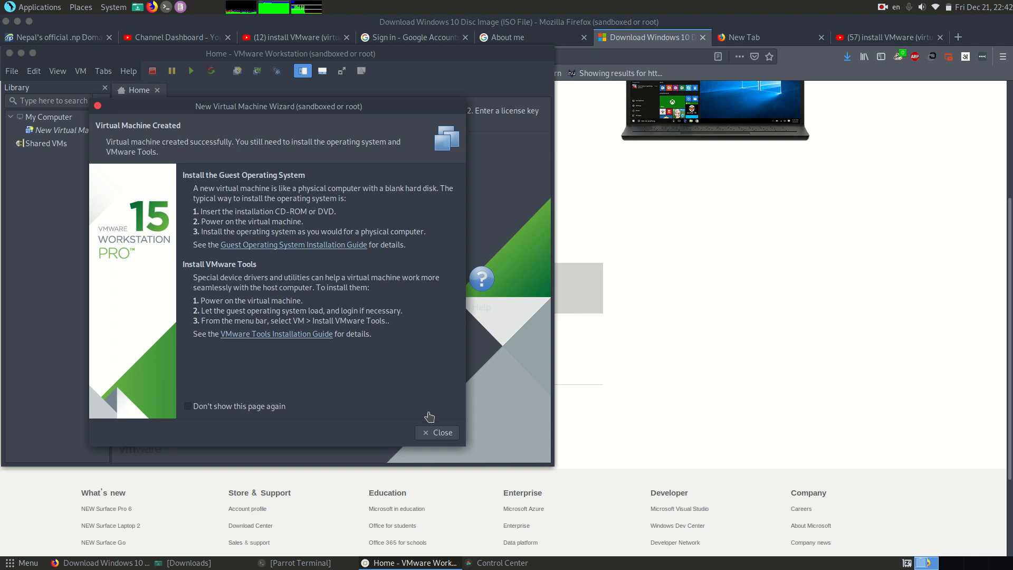
pyautogui.click(437, 432)
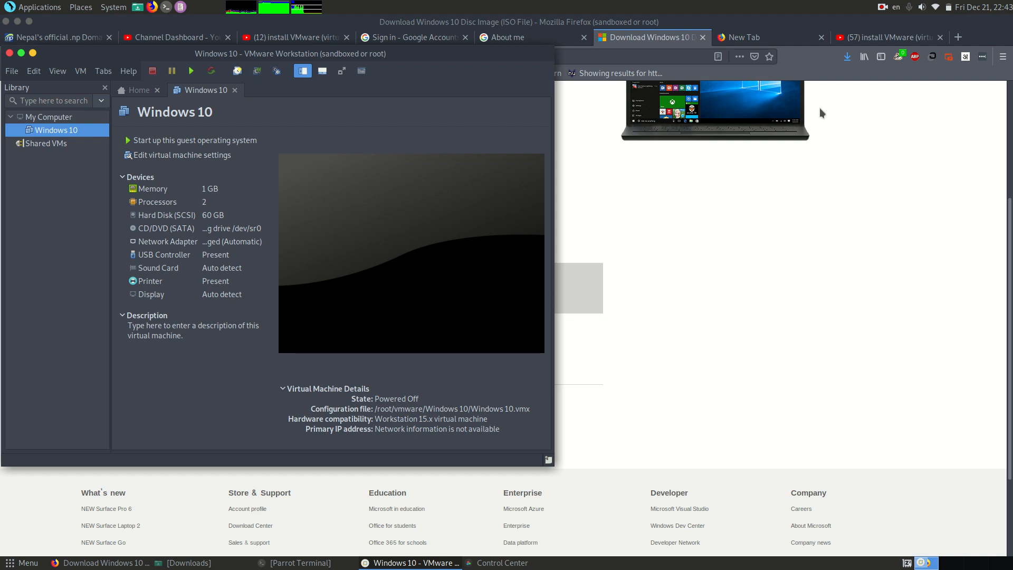
# Step: Check the status of the Windows 10 ISO download in Firefox and return to VMware Workstation
pyautogui.click(848, 56)
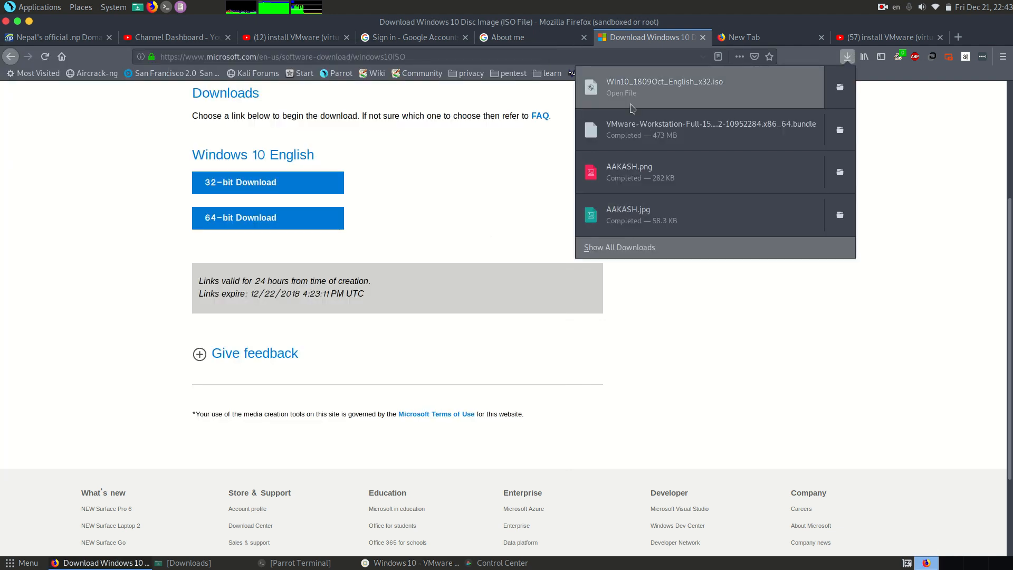
pyautogui.click(428, 565)
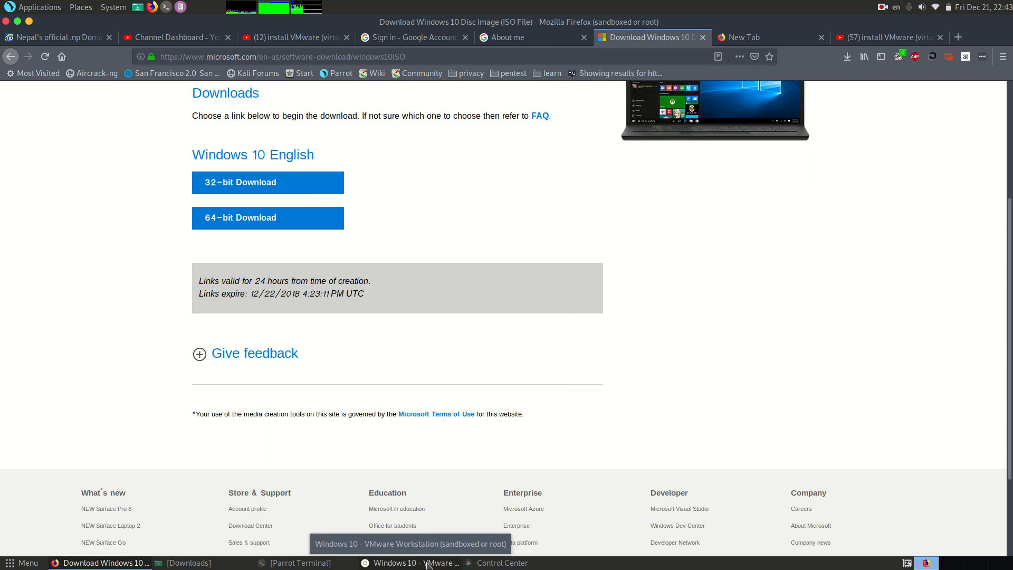
pyautogui.click(429, 564)
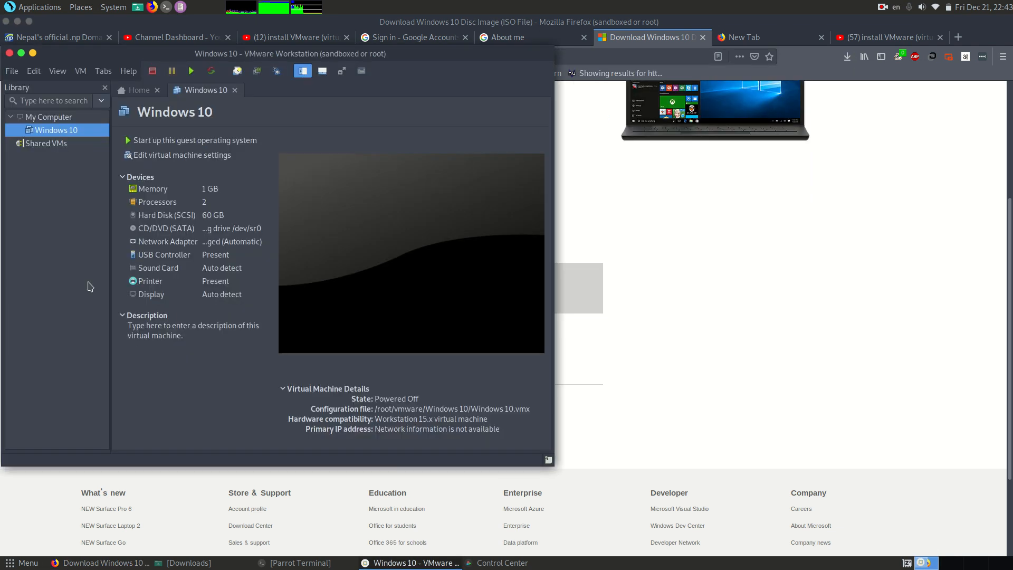
# Step: View the Shared VMs and My Computer entries in the virtual machine library
pyautogui.click(62, 148)
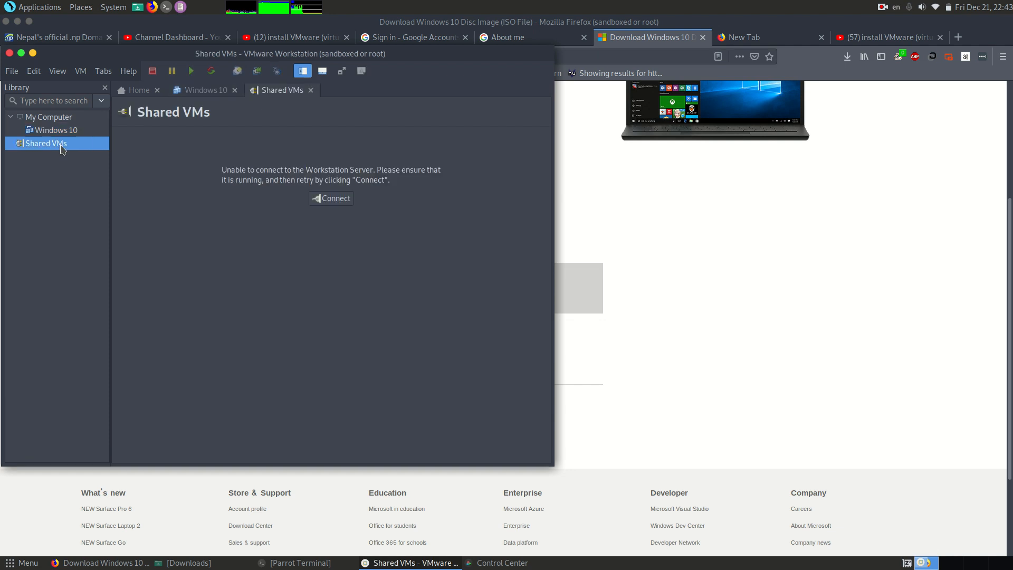
pyautogui.click(58, 117)
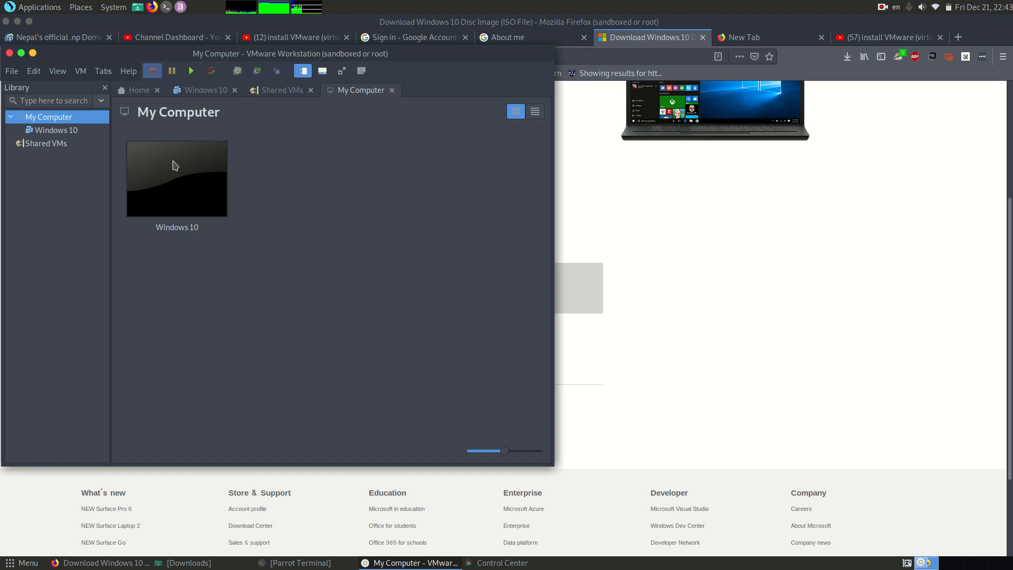
# Step: Return to the Windows 10 virtual machine's summary page
pyautogui.click(211, 91)
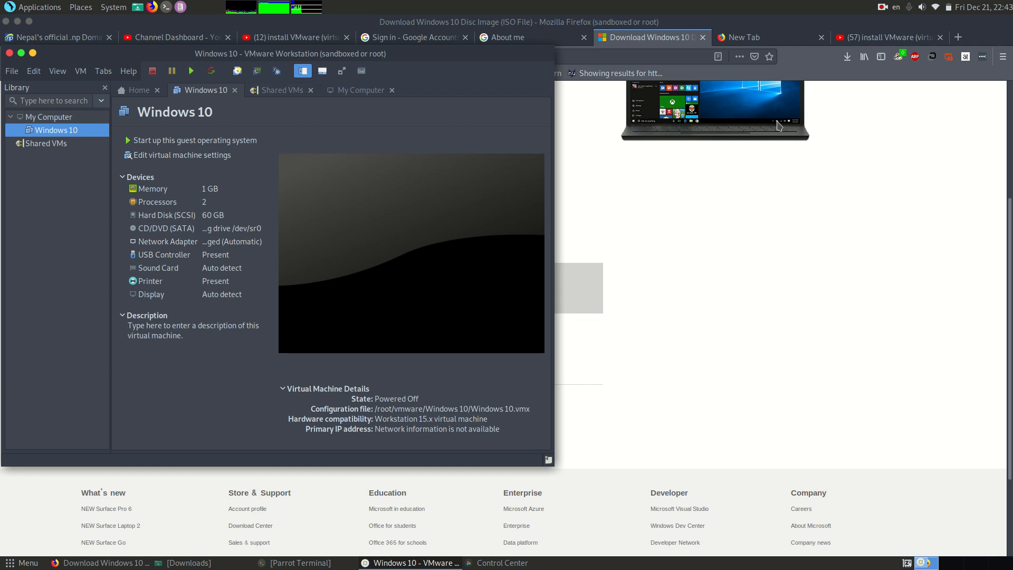
pyautogui.click(881, 7)
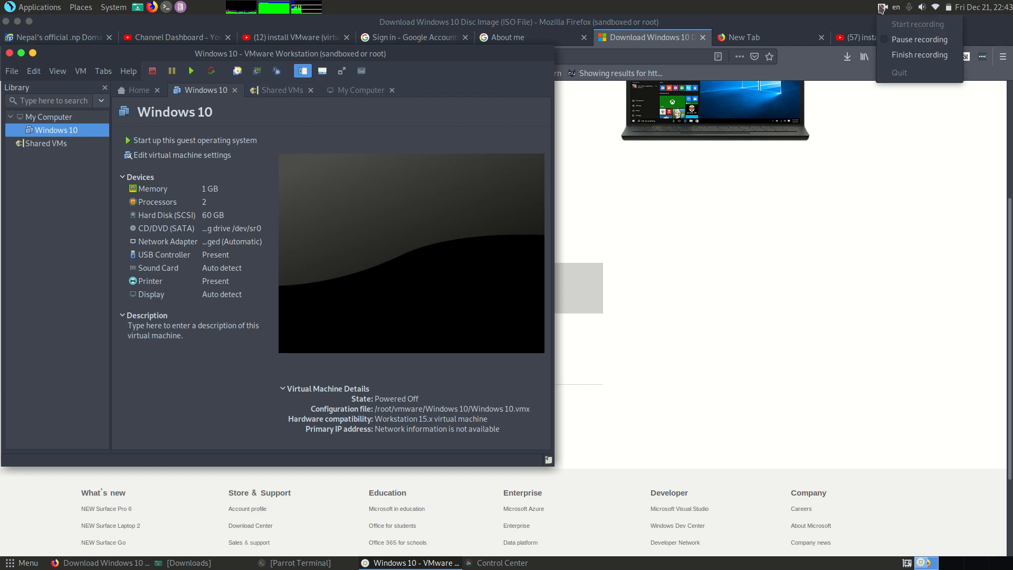
pyautogui.click(917, 41)
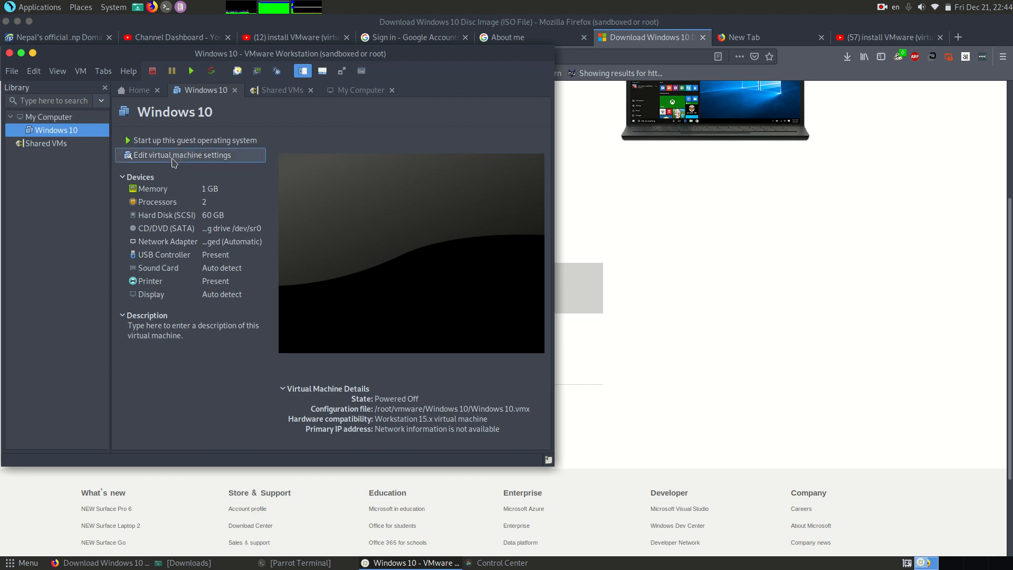
# Step: Edit the Windows 10 virtual machine's settings so that its CD/DVD (SATA) drive uses an ISO image
pyautogui.click(195, 159)
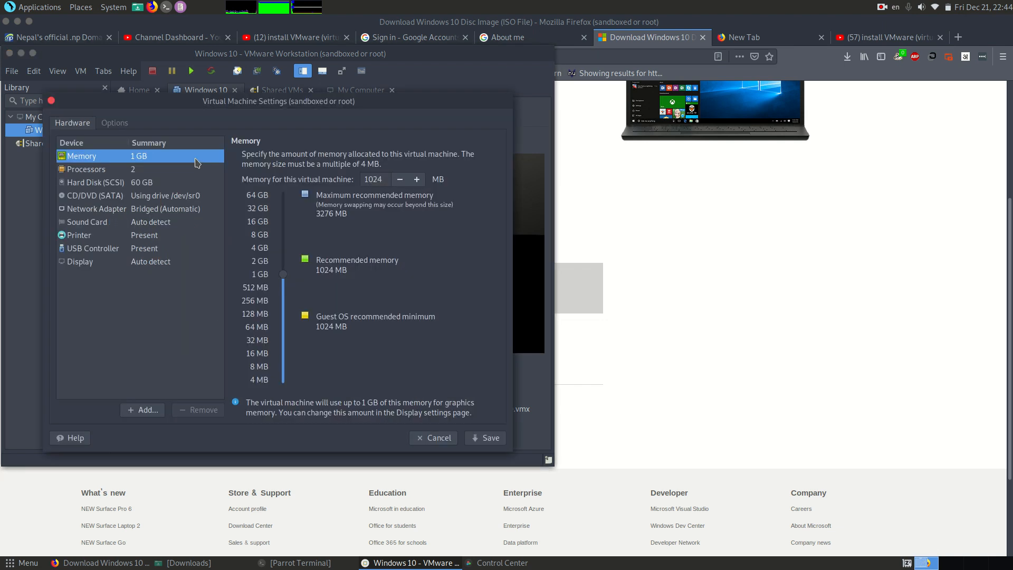
pyautogui.click(123, 198)
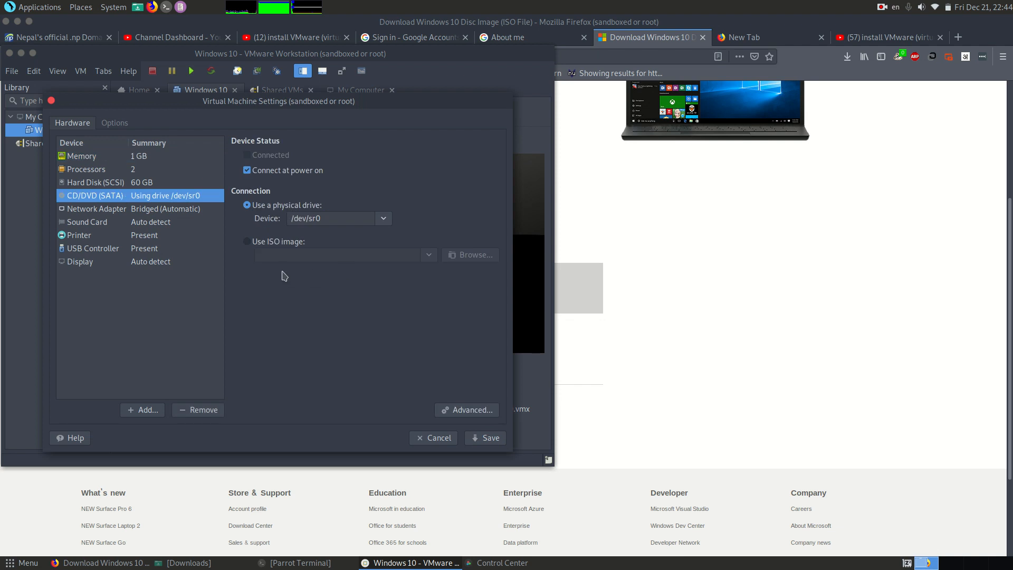
pyautogui.click(249, 242)
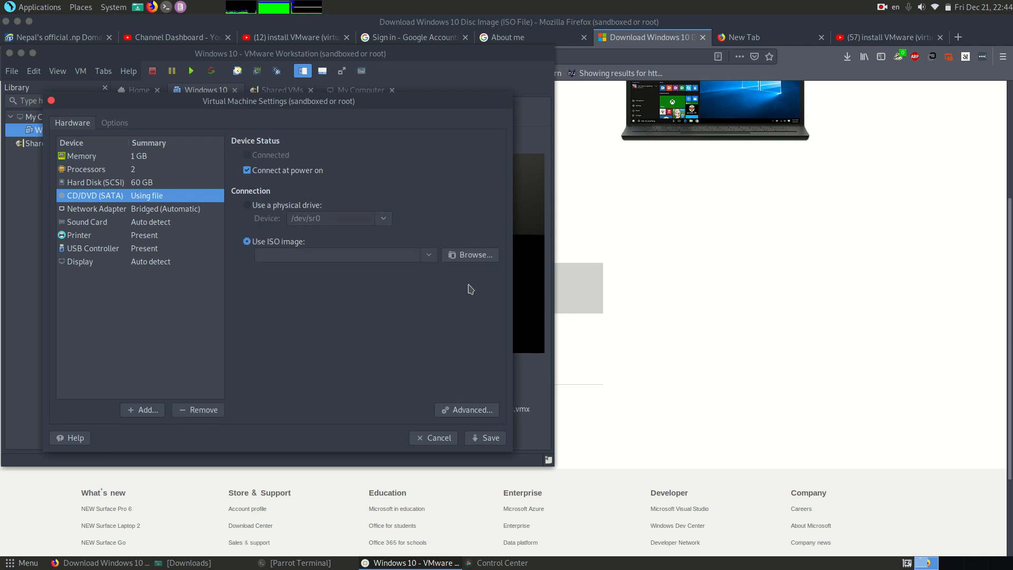
# Step: Choose Win10_1809Oct_English_x32.iso from the regular user's Downloads folder as the CD/DVD image and save the virtual machine settings
pyautogui.click(464, 256)
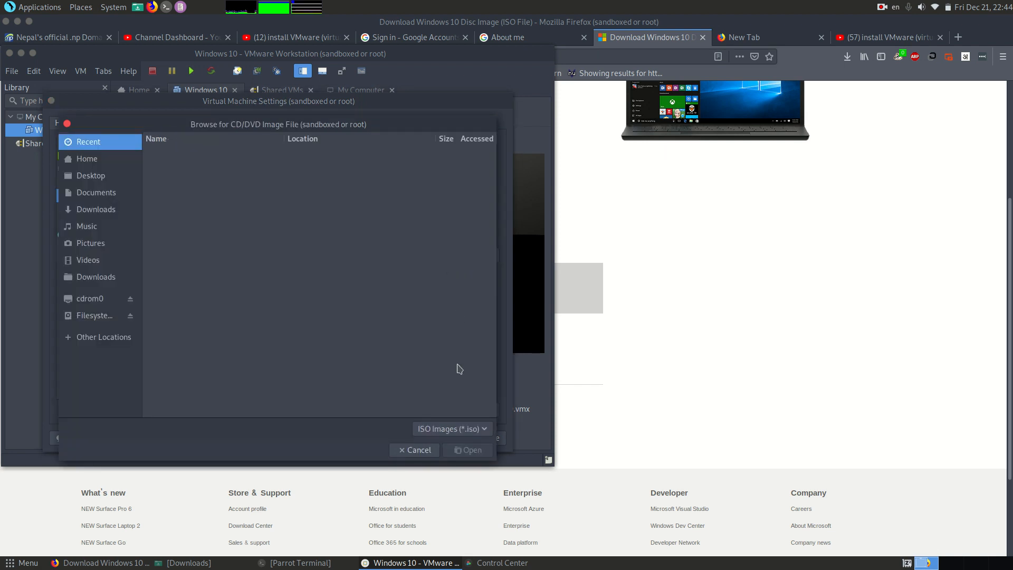
pyautogui.click(97, 210)
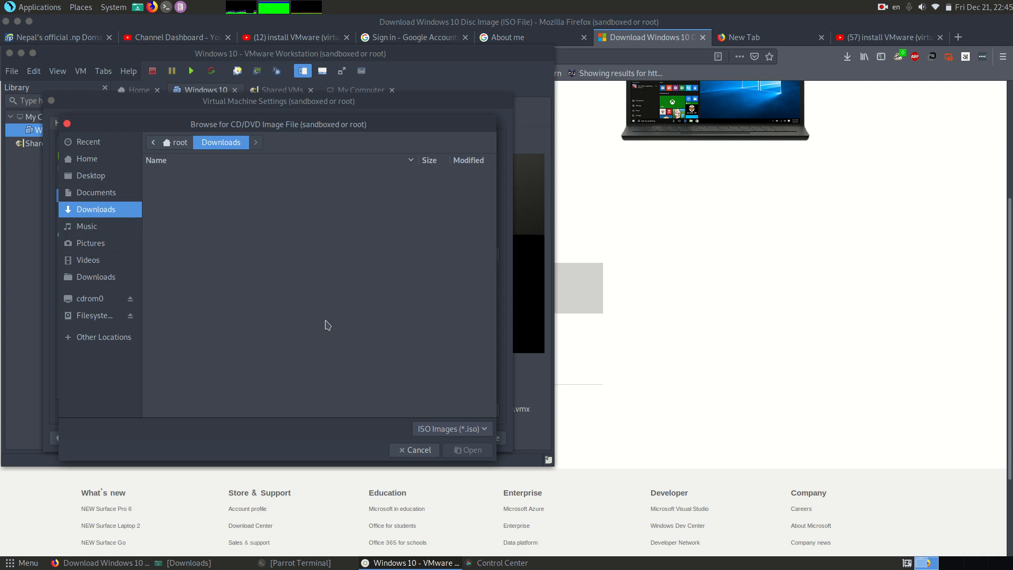
pyautogui.click(460, 430)
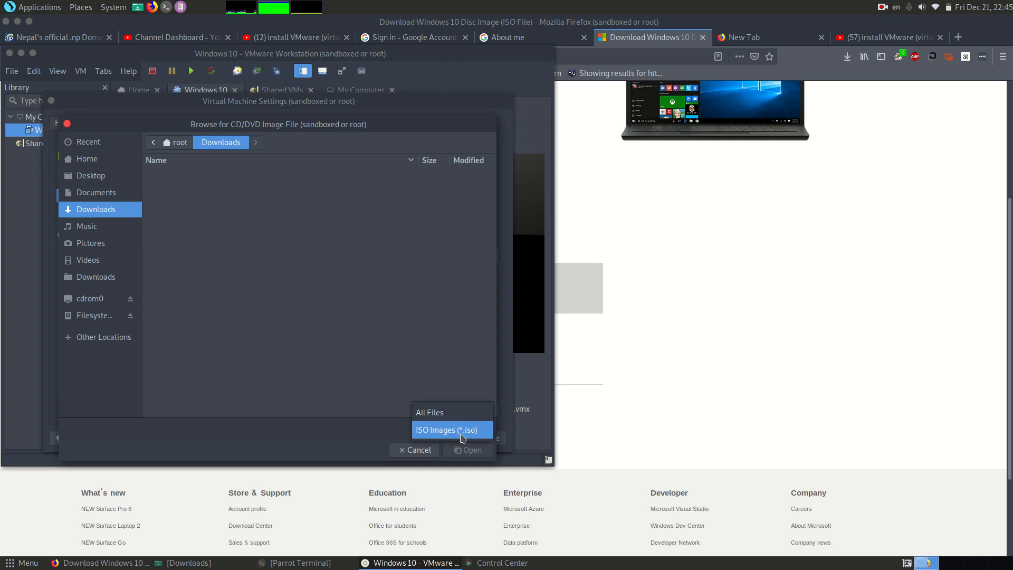
pyautogui.click(460, 430)
pyautogui.click(95, 276)
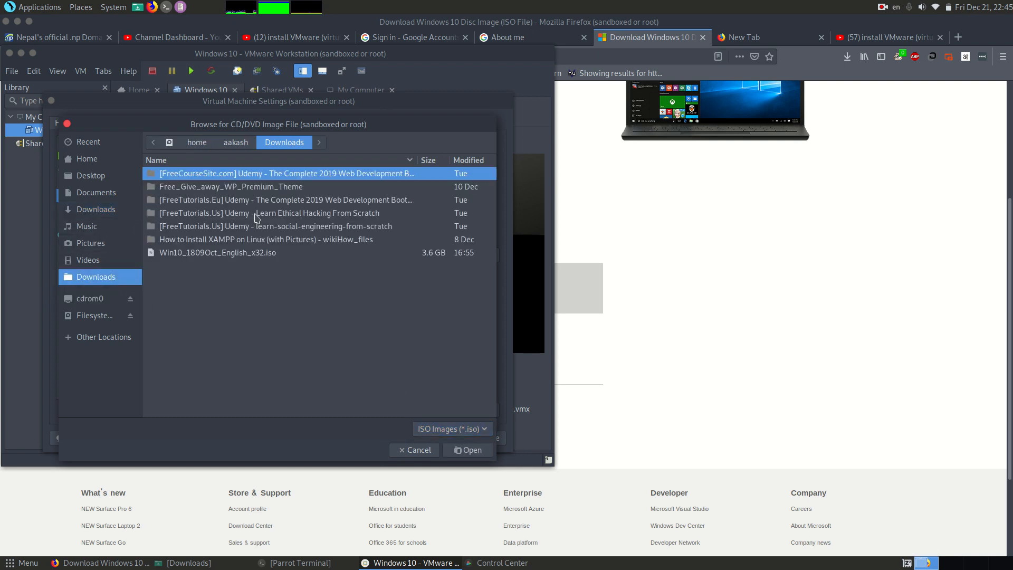
pyautogui.click(231, 255)
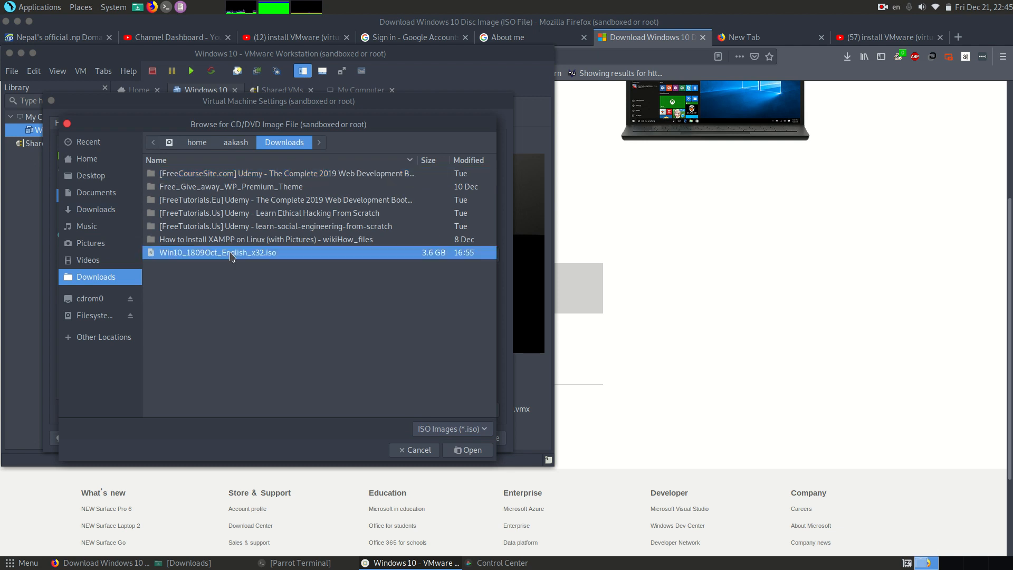
pyautogui.click(470, 452)
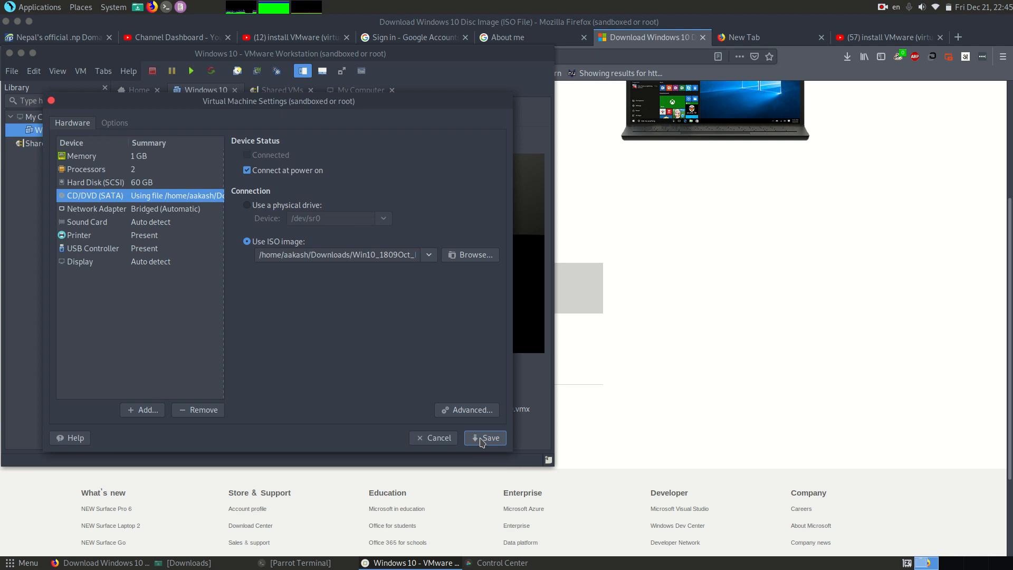
pyautogui.click(481, 438)
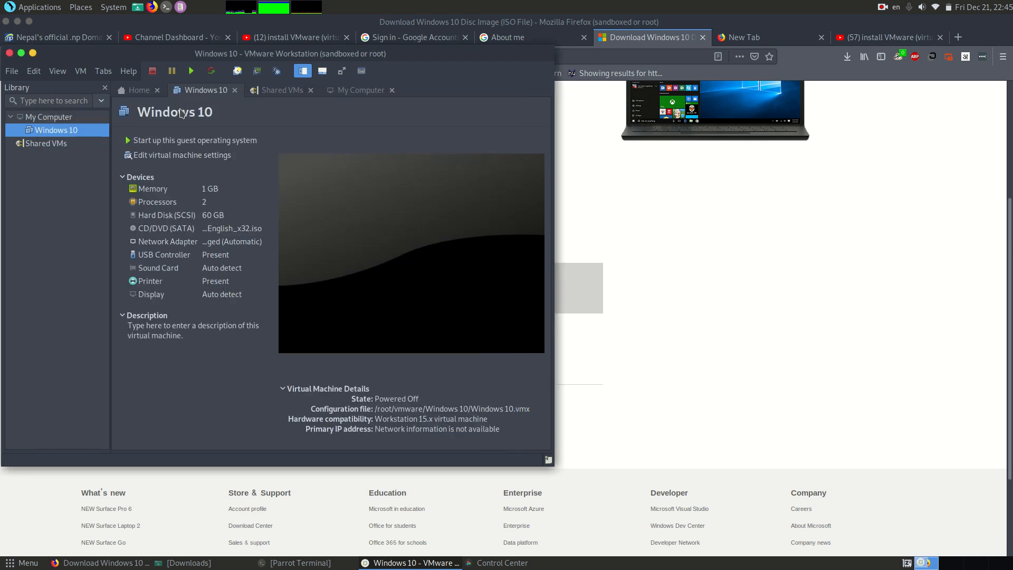
# Step: Power on the Windows 10 virtual machine to boot from the attached ISO
pyautogui.click(192, 71)
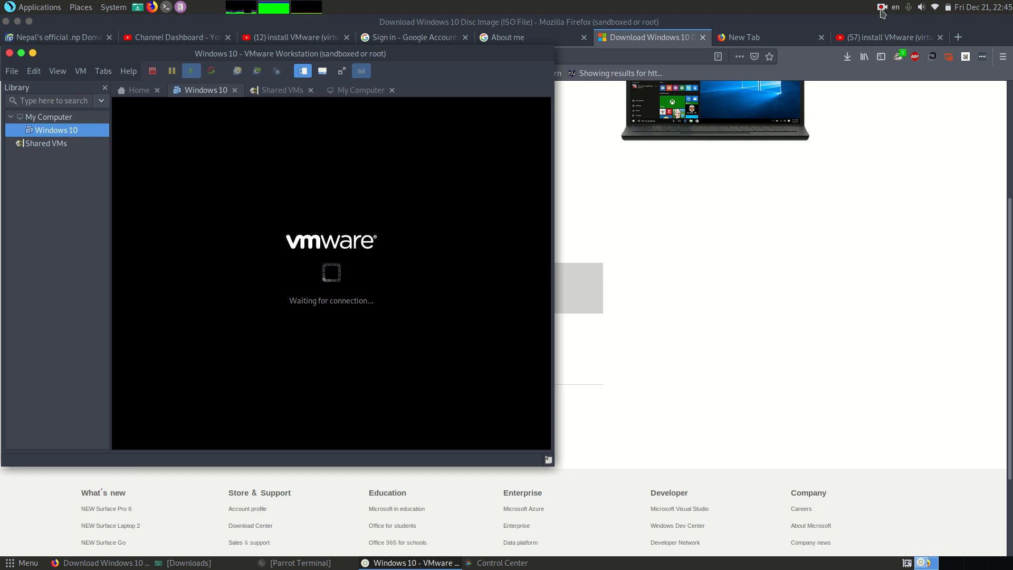
pyautogui.click(883, 11)
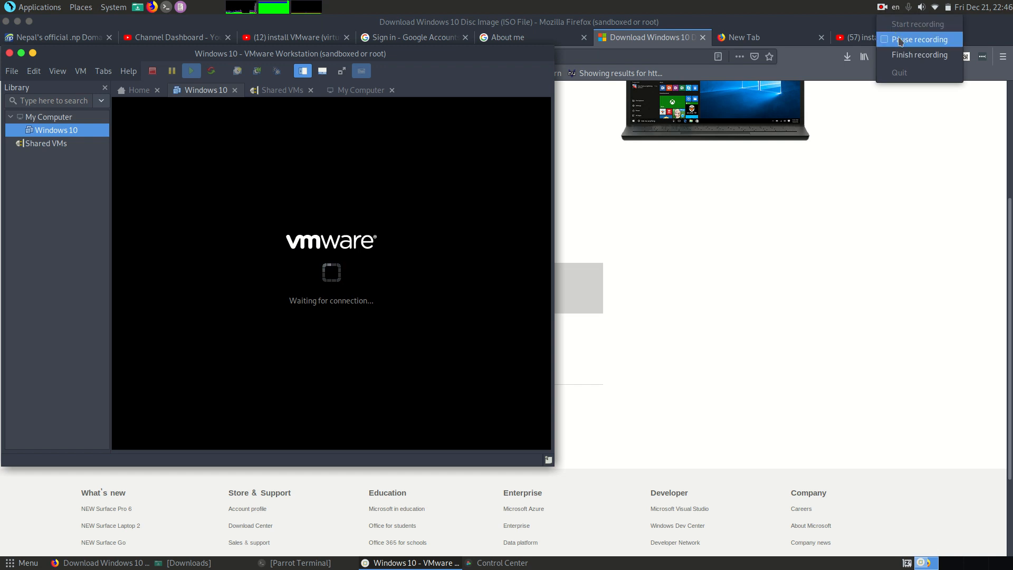
pyautogui.click(918, 40)
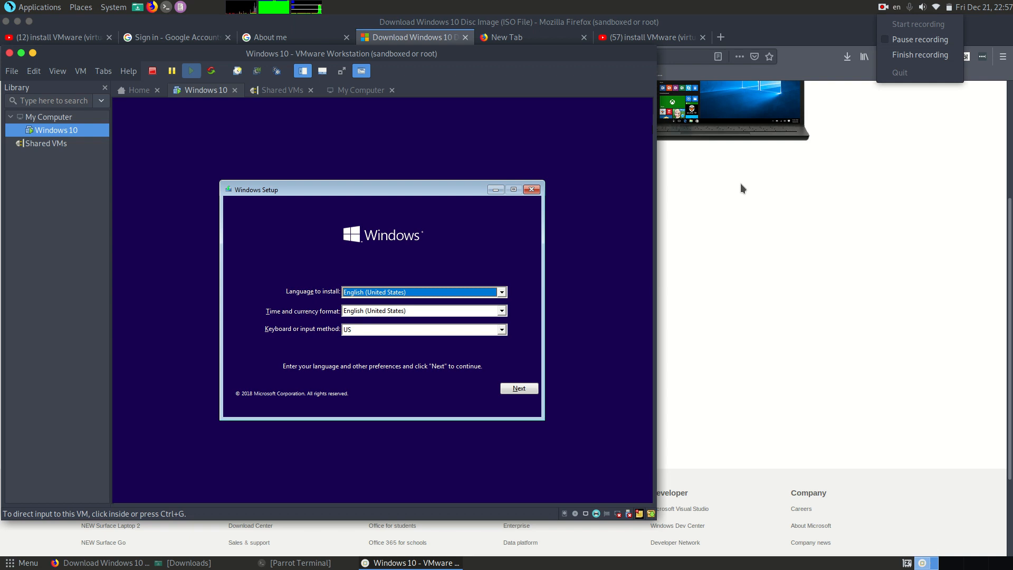
pyautogui.click(516, 391)
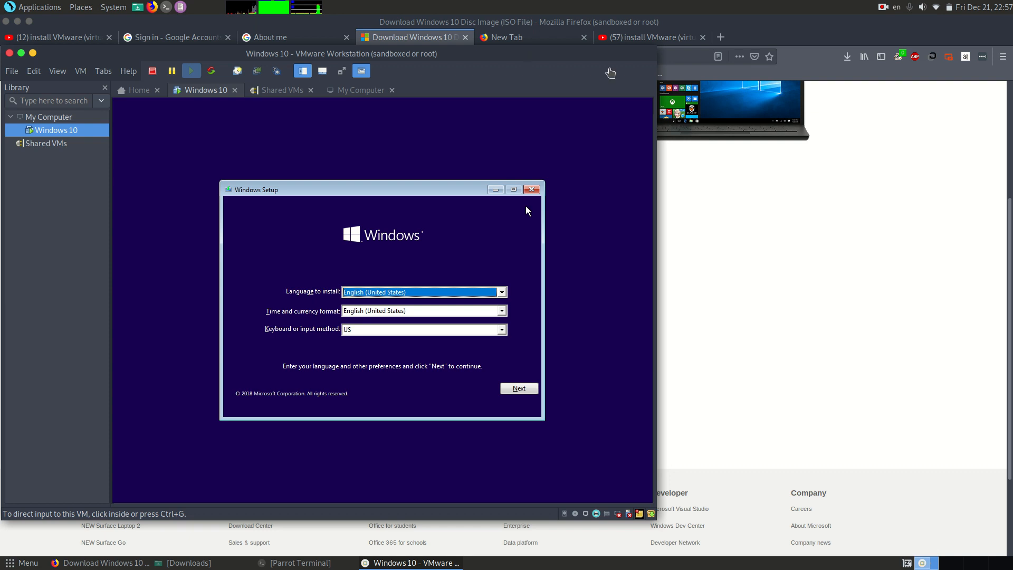
pyautogui.click(884, 9)
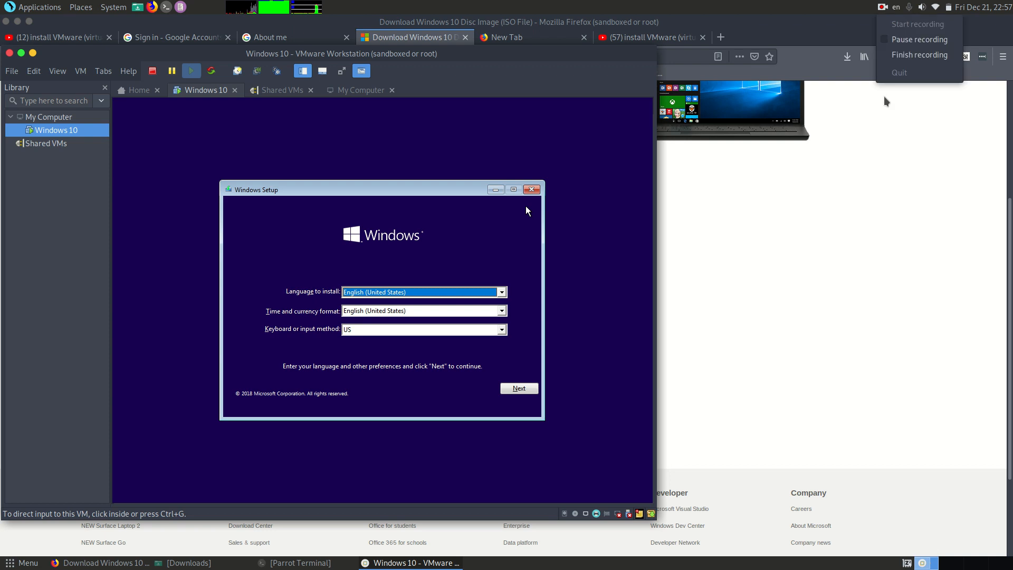
pyautogui.click(903, 56)
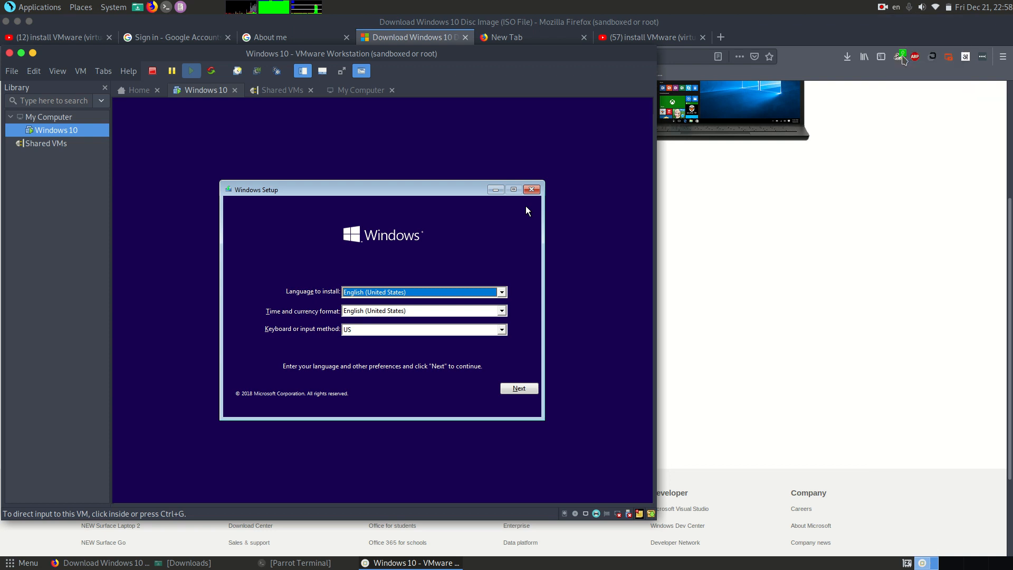